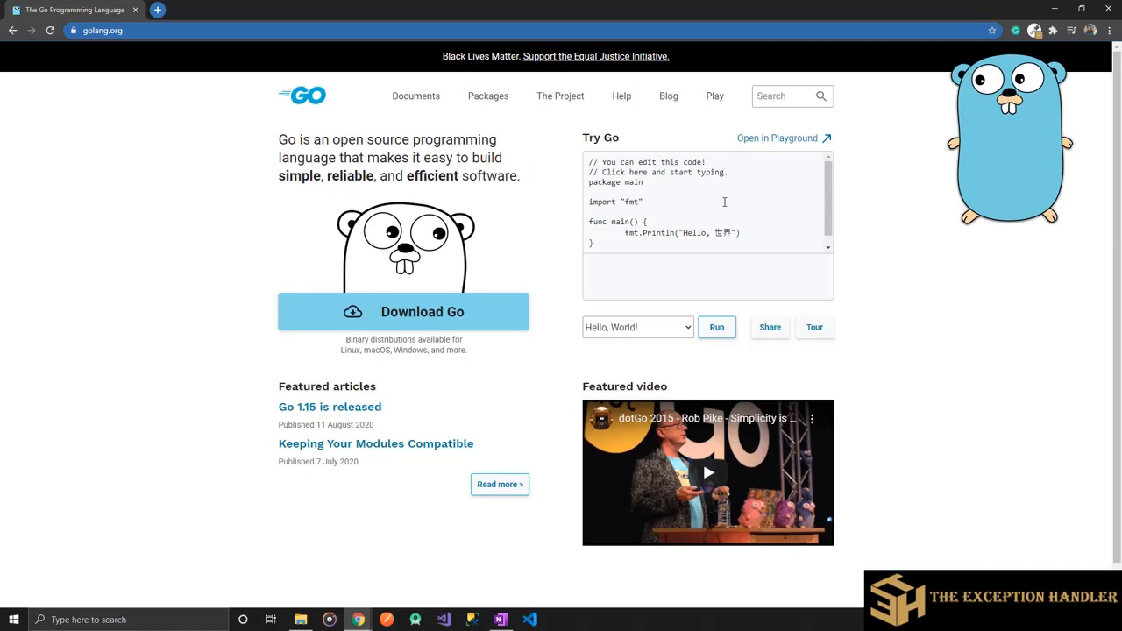
Run the default Hello, World! program in the Try Go editor and highlight its greeting string in the code
click(724, 201)
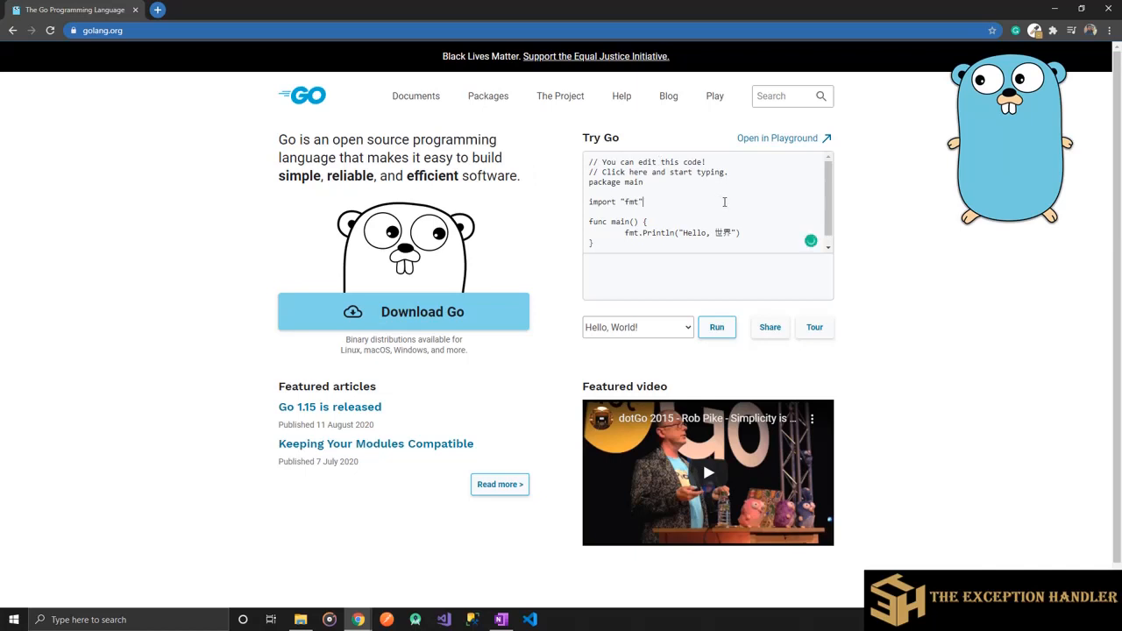
click(669, 220)
click(718, 330)
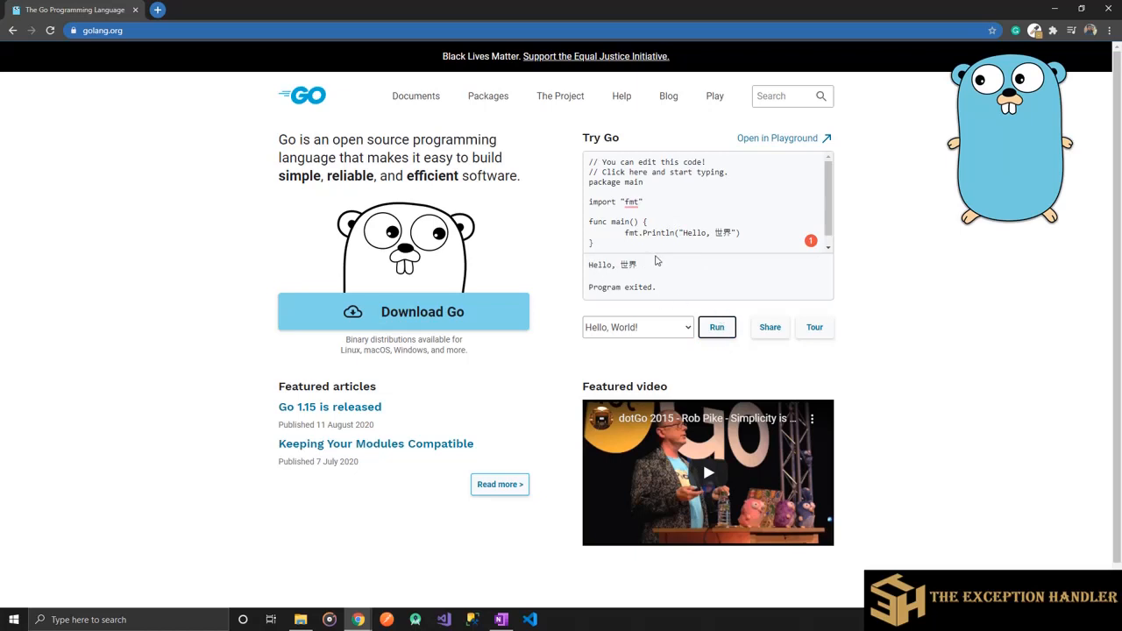
drag(683, 232, 734, 234)
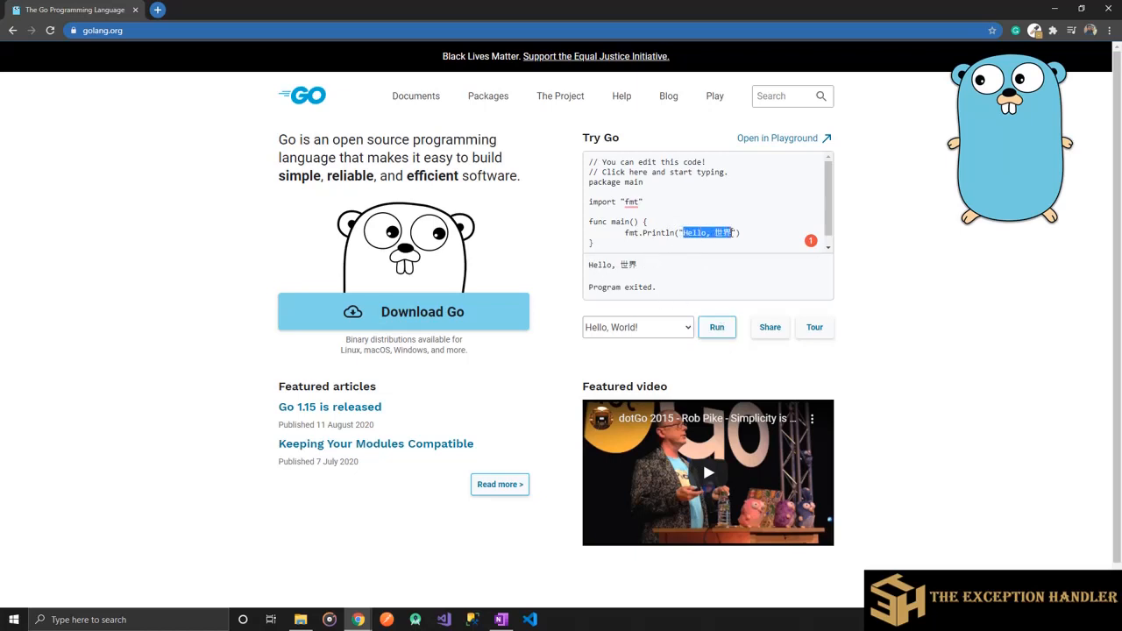
Add a welcomeNote variable at the start of main, assigned with := to the string "Hi from The exception Handler"
click(657, 222)
key(Return)
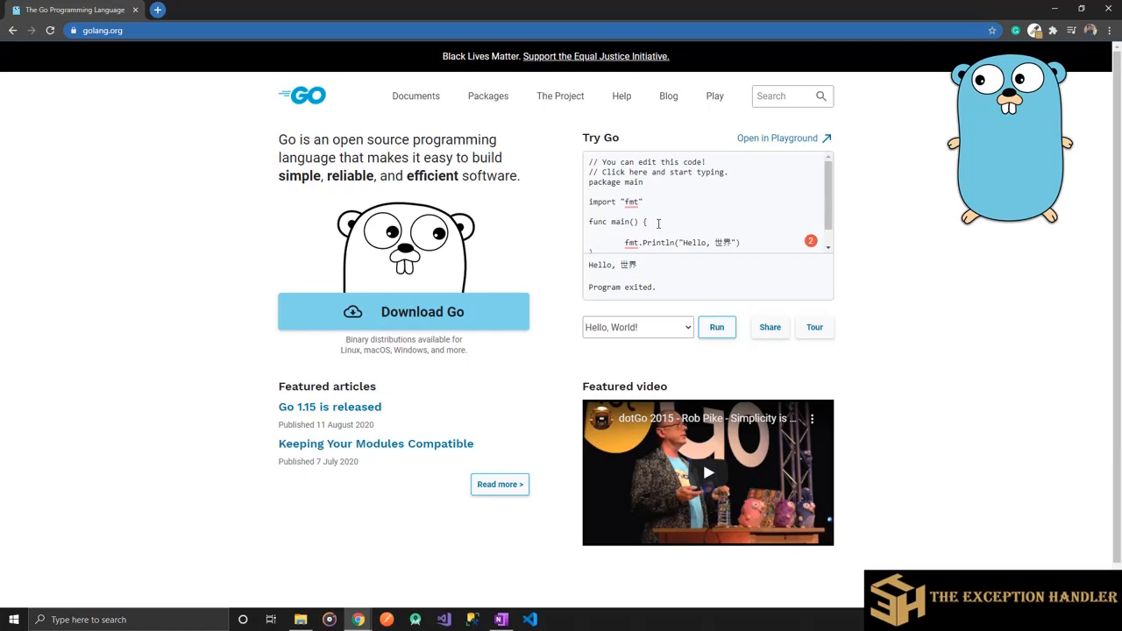
text(welcome)
text(Note: )
text(=)
text("")
text(Hi from )
text(The ex)
text(ception )
text(Handler)
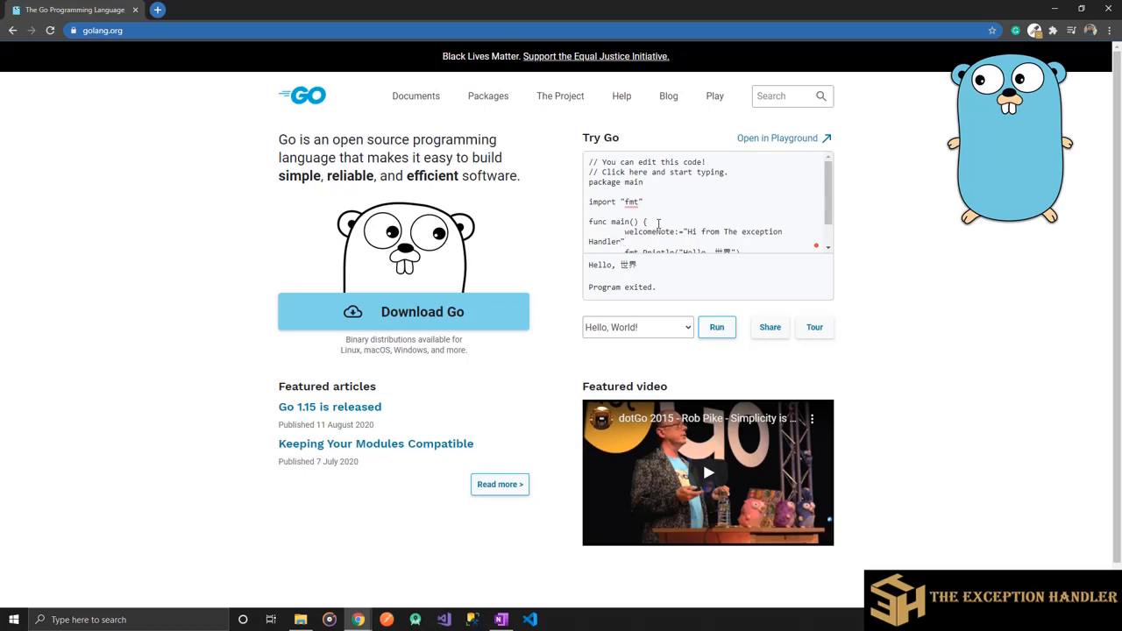
Add the line fmt.Printf("%s \n", welcomeNote) below the variable, run the program, and highlight the two strings it prints
key(Return)
text(fmt.Printf("%s \n", welcomeNote)
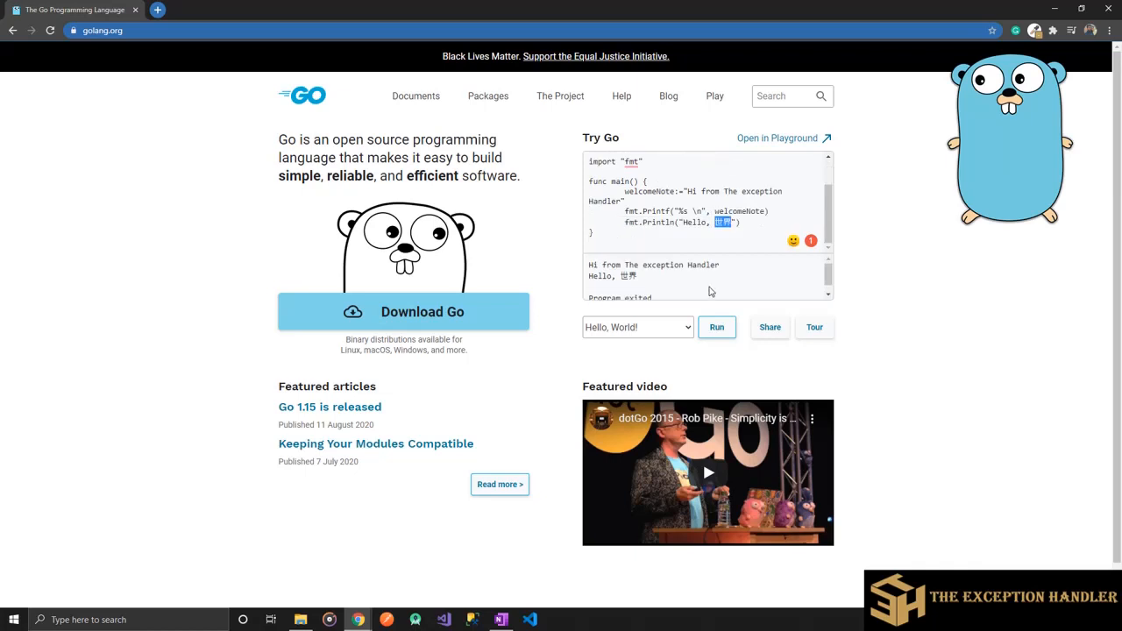
click(715, 327)
drag(687, 191, 621, 201)
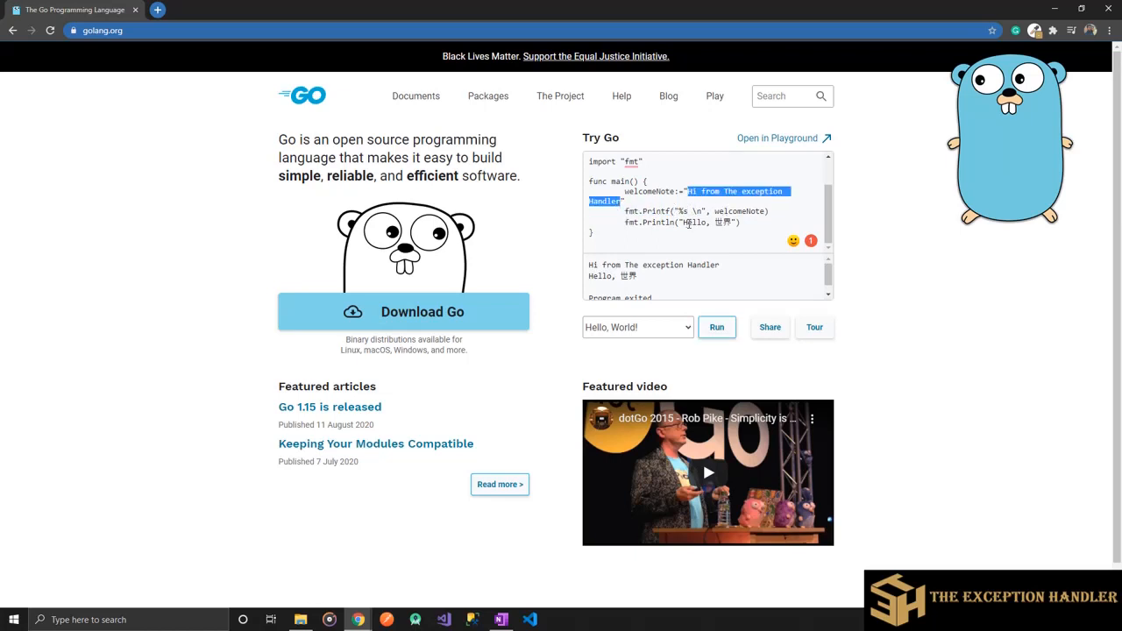
drag(683, 222, 735, 222)
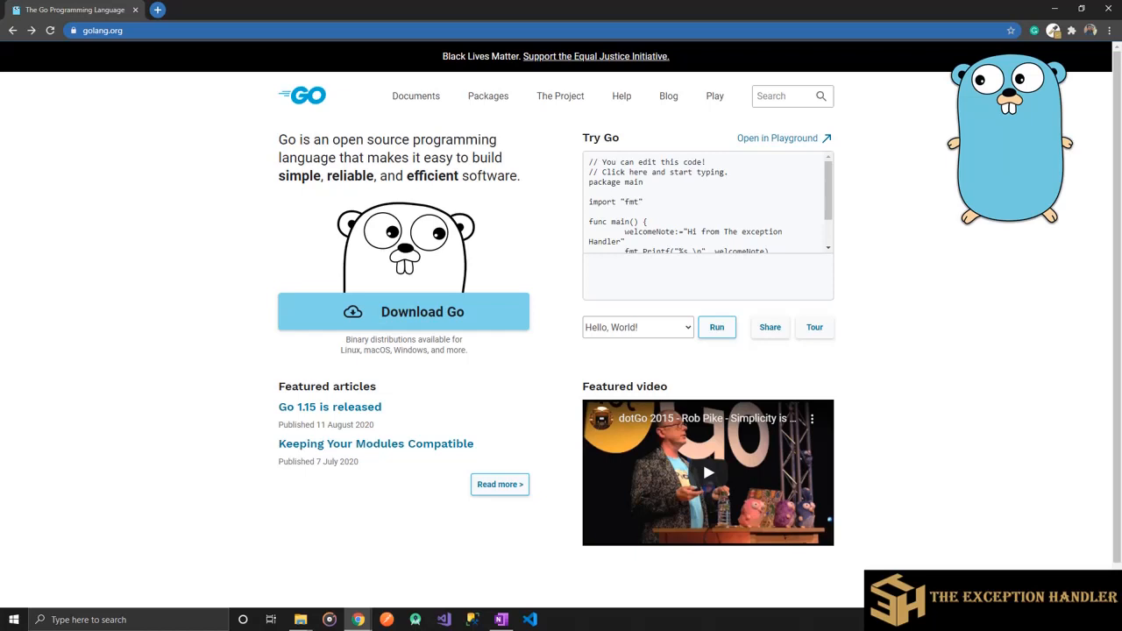
Download the Microsoft Windows installer go1.15.windows-amd64.msi from the Go downloads page and keep the file
click(462, 323)
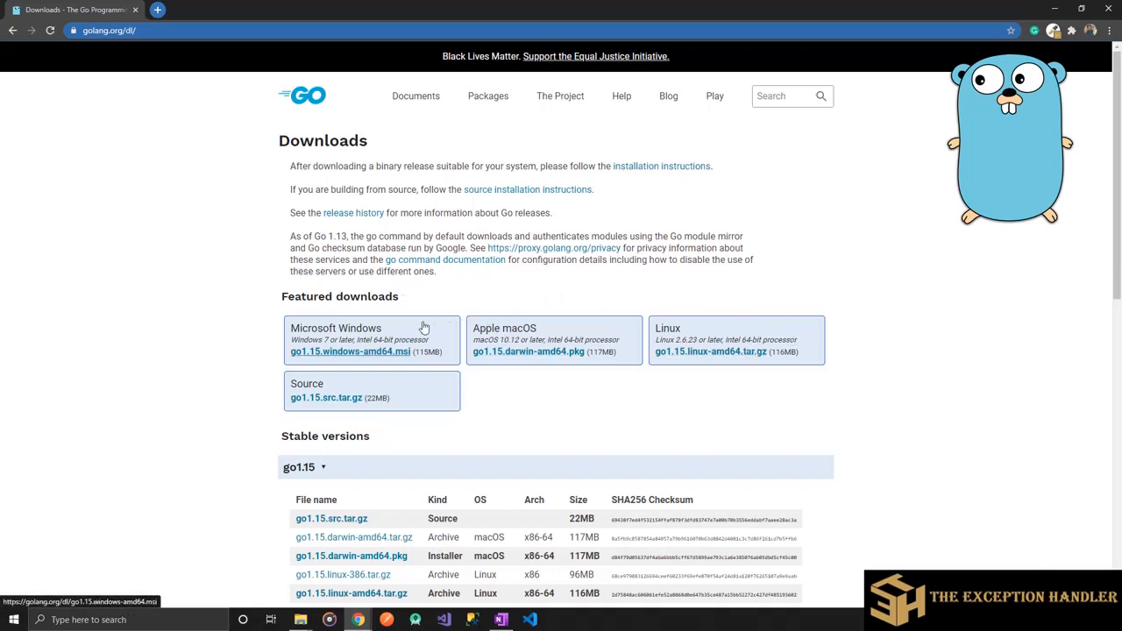
click(387, 353)
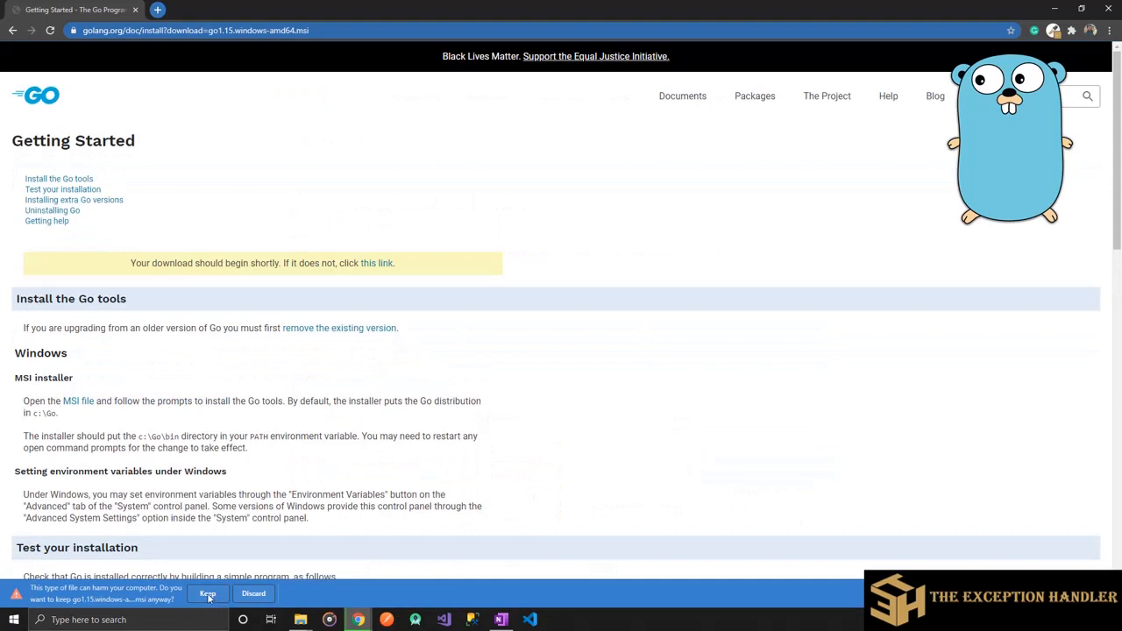
click(209, 596)
scroll(561, 306, down, 15)
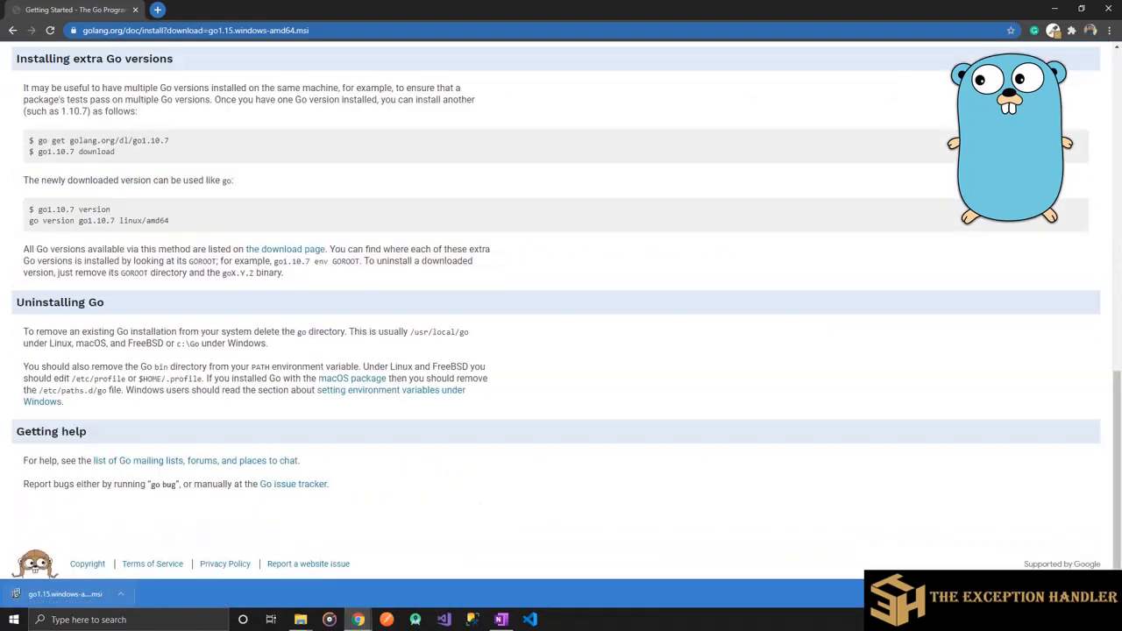
Launch the downloaded Go 1.15 installer, then exit the setup wizard without uninstalling the previous version
click(81, 596)
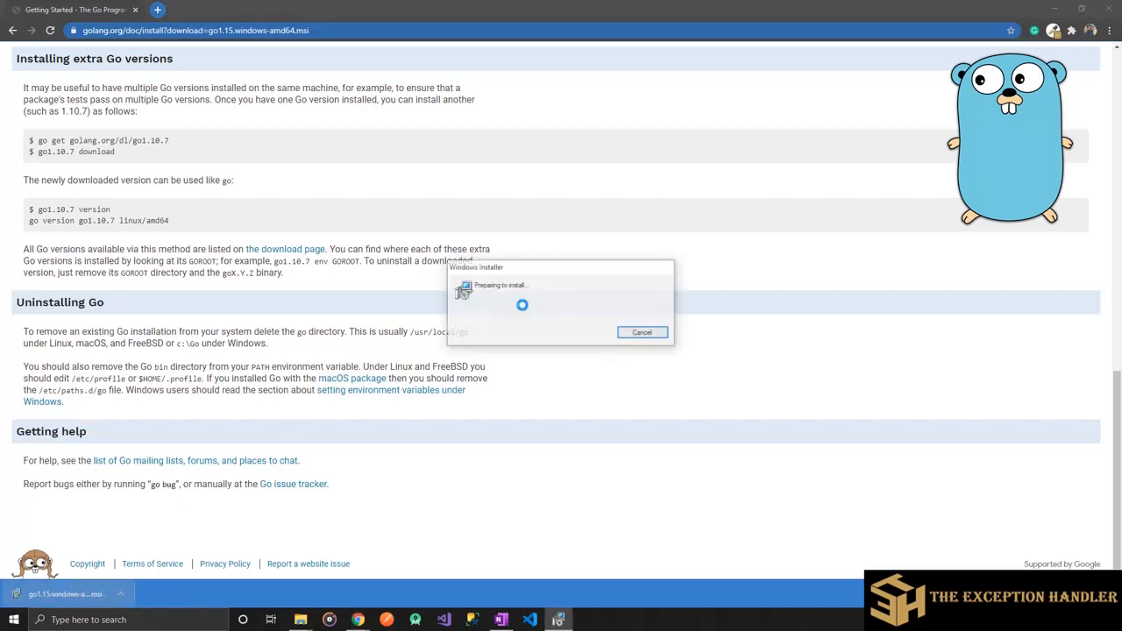
scroll(462, 292, up, 1)
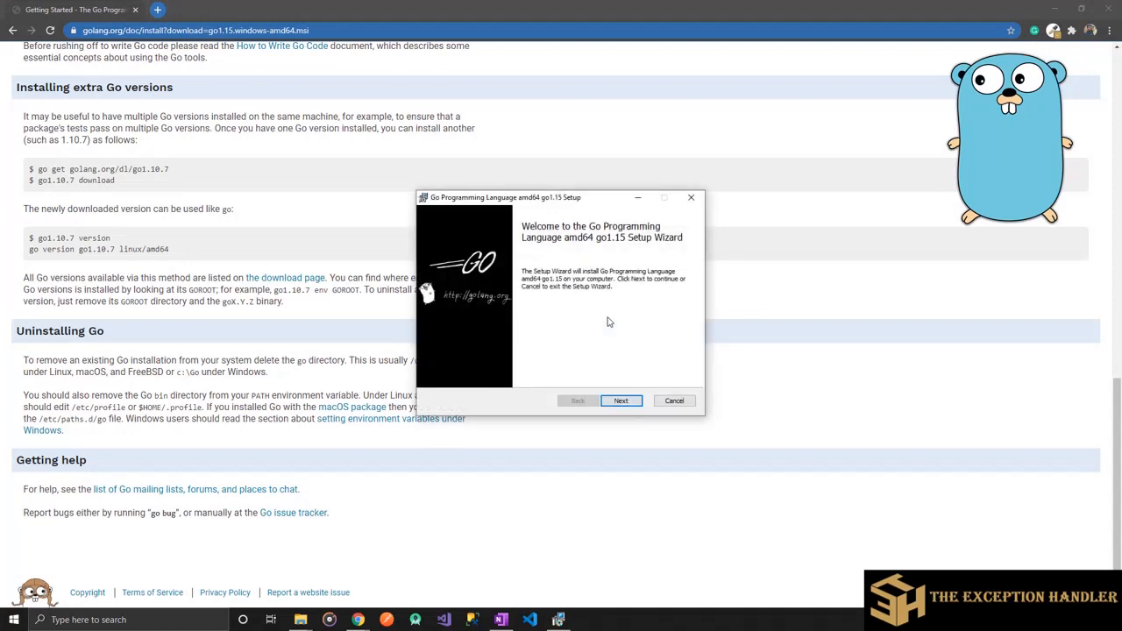
click(622, 401)
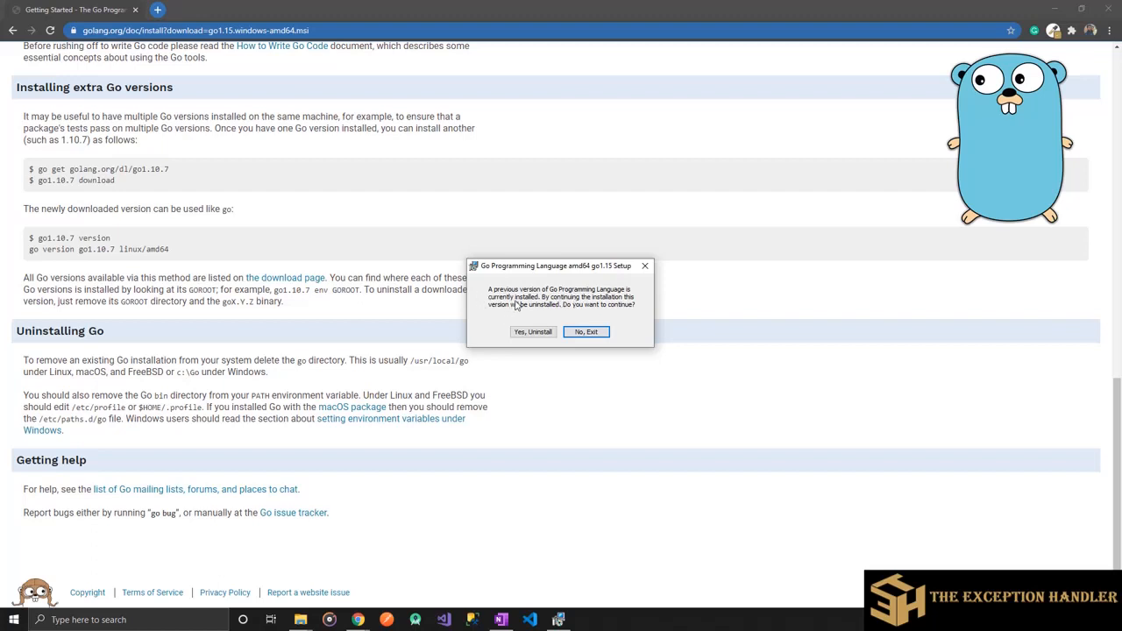
click(645, 268)
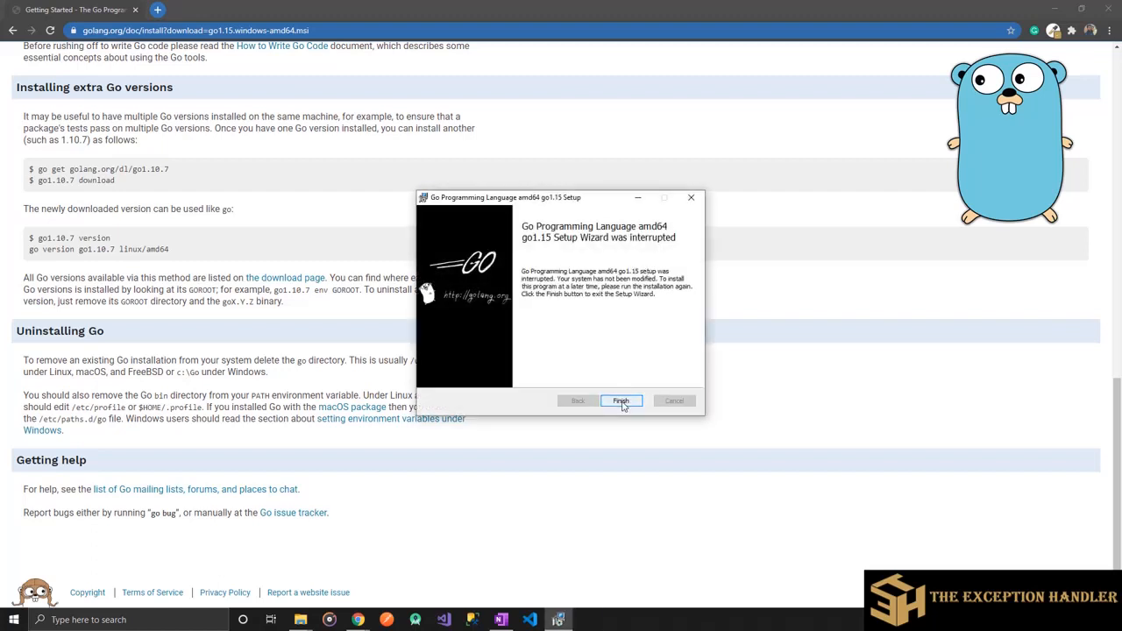
click(621, 402)
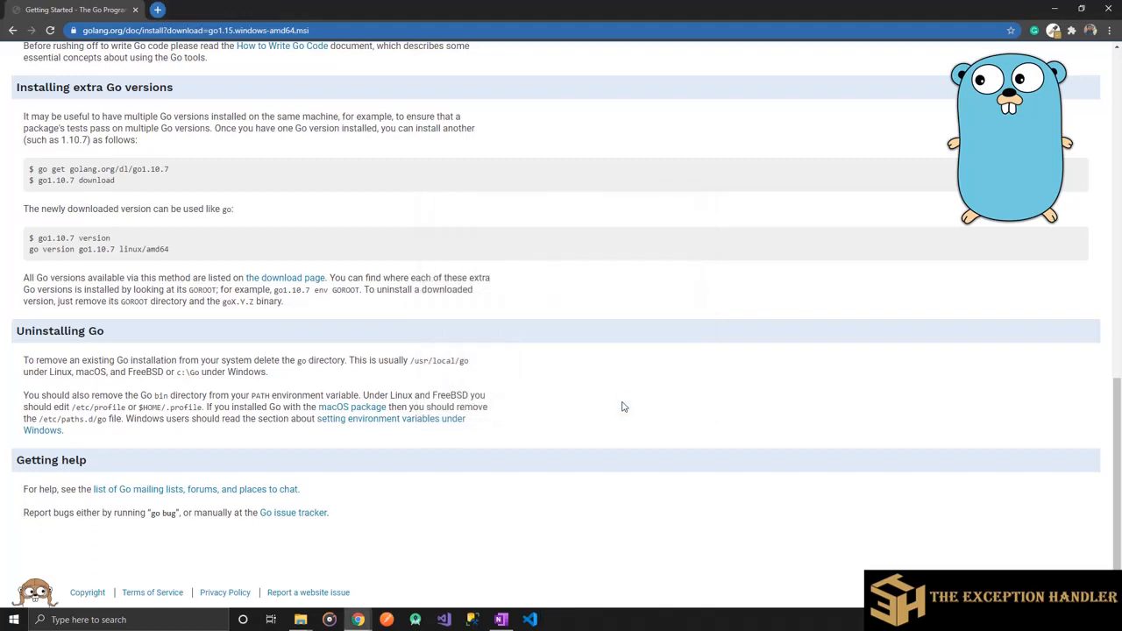
Open Command Prompt and check the installed Go release with the command go version
key(super)
text(cm)
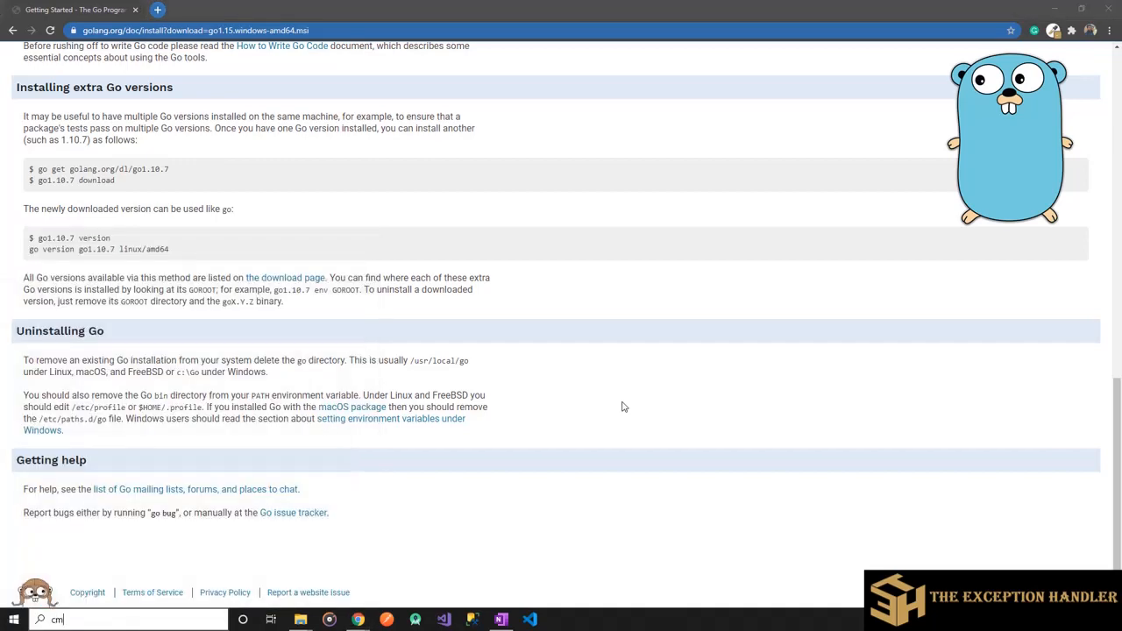
key(Return)
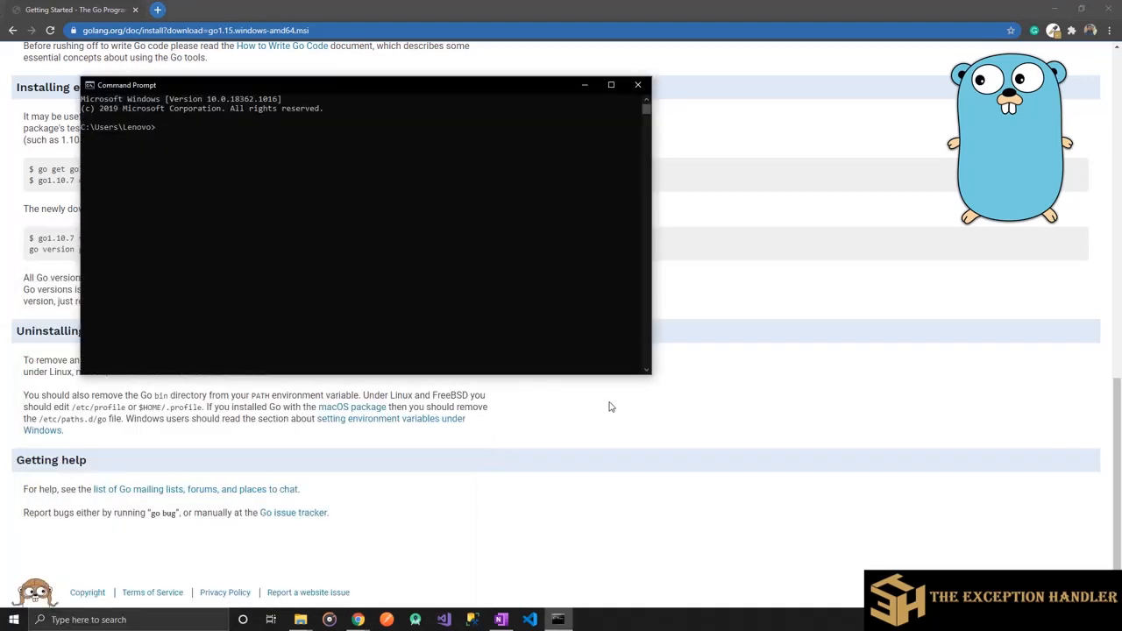
text(go version)
key(Return)
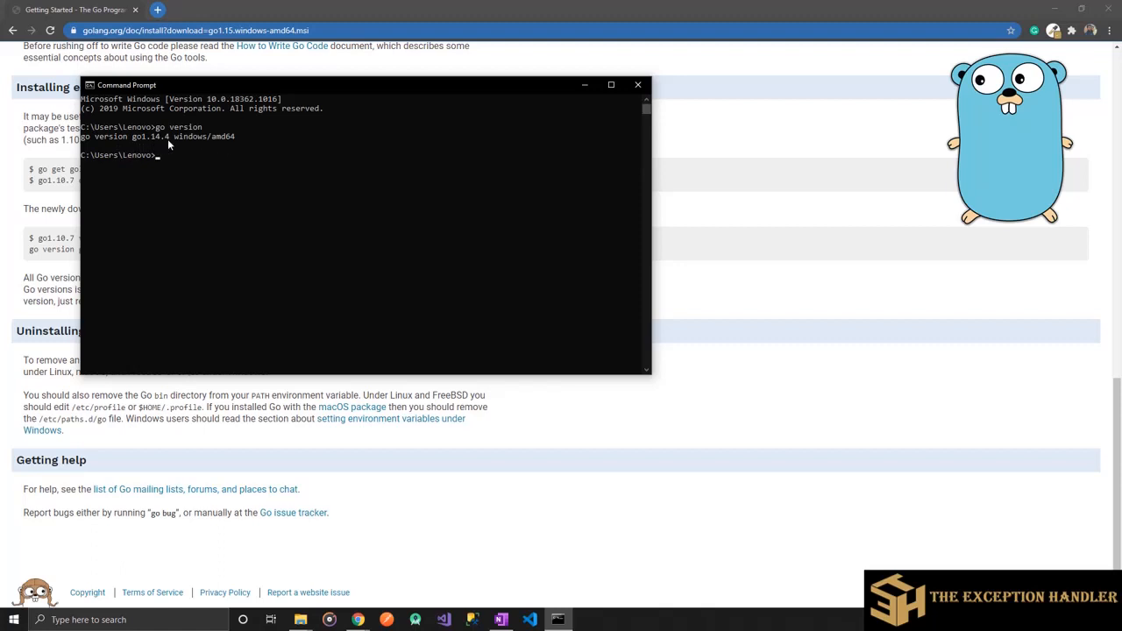
Switch back to Chrome, return to the Go downloads page, and open the Packages page
key(alt+Tab)
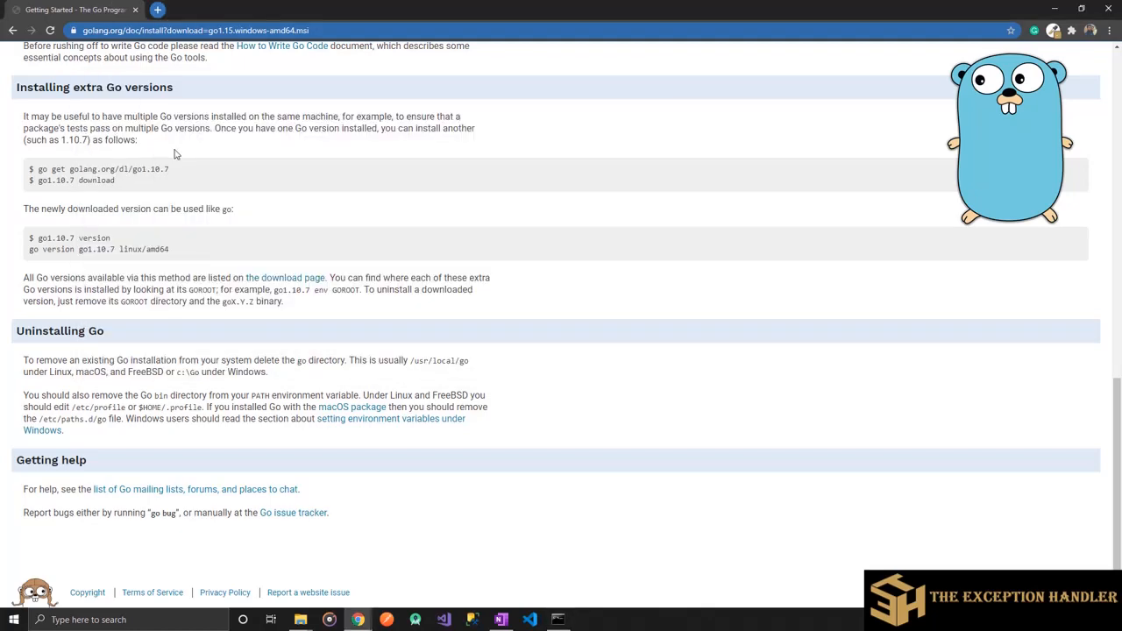
scroll(298, 254, up, 15)
scroll(299, 254, up, 1)
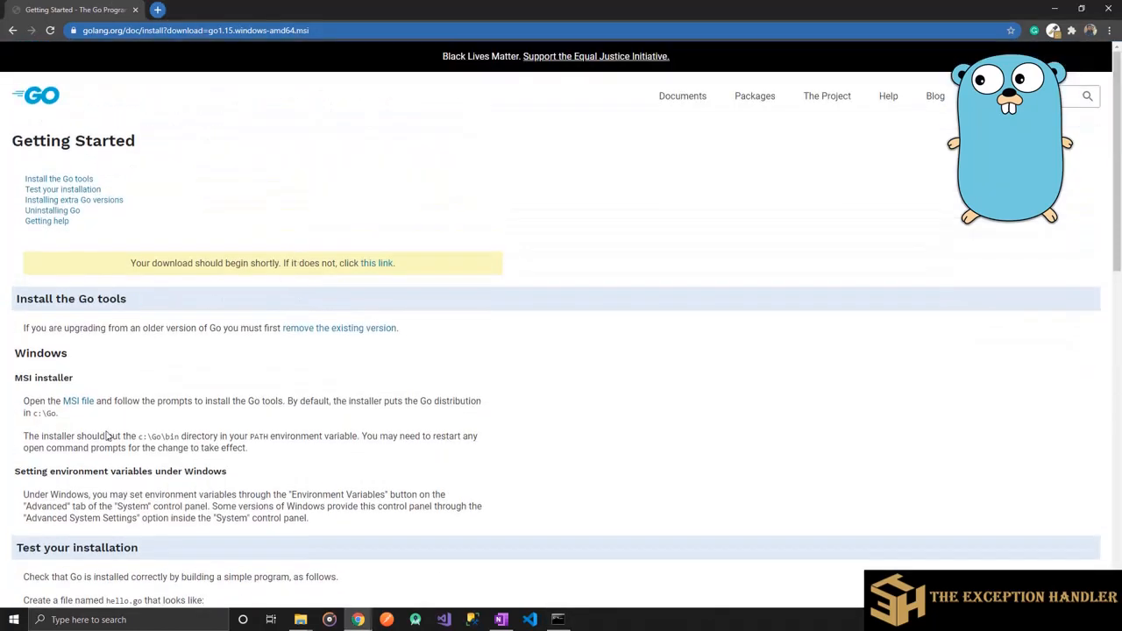
click(12, 30)
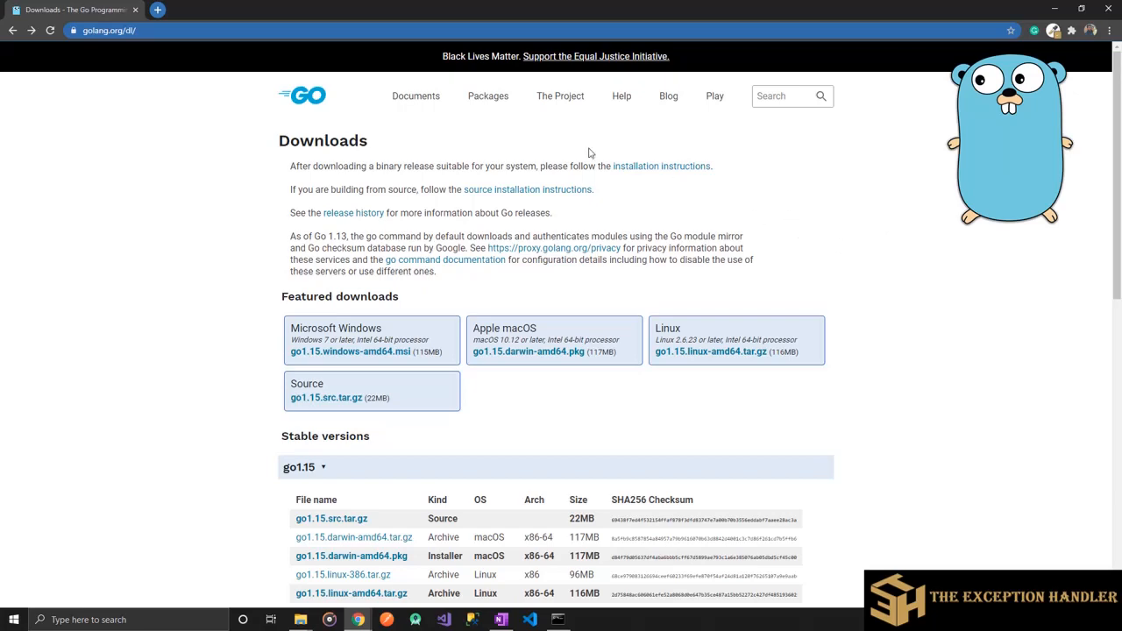
click(500, 103)
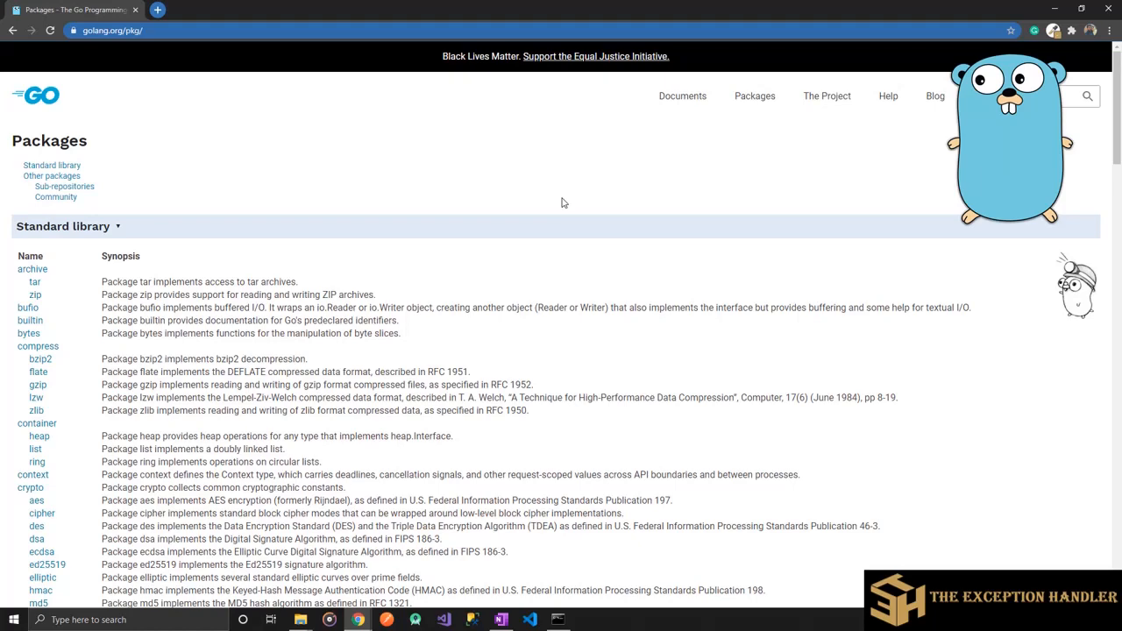
Open the fmt package's documentation from the standard library list and examine the functions and types in its Index
scroll(561, 203, down, 2)
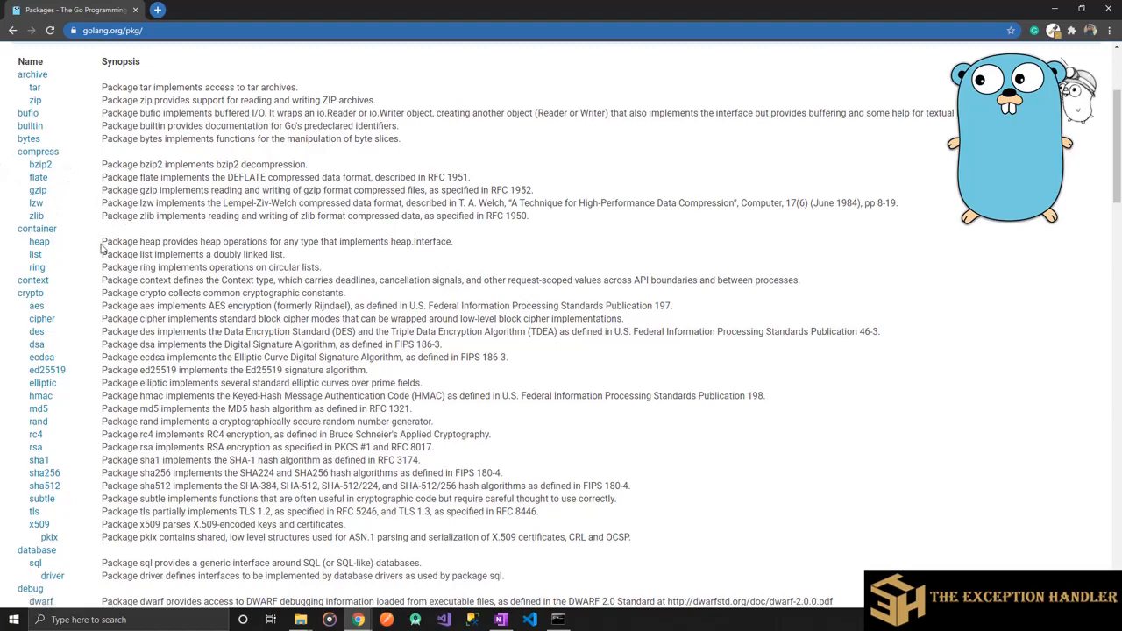
scroll(103, 248, down, 4)
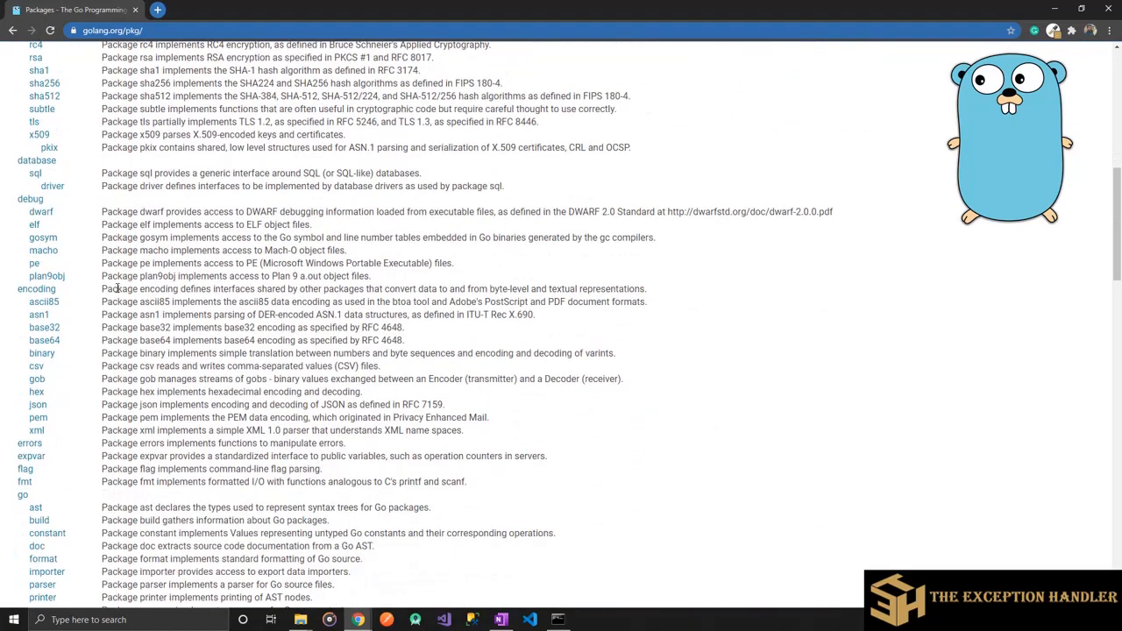
scroll(116, 289, down, 3)
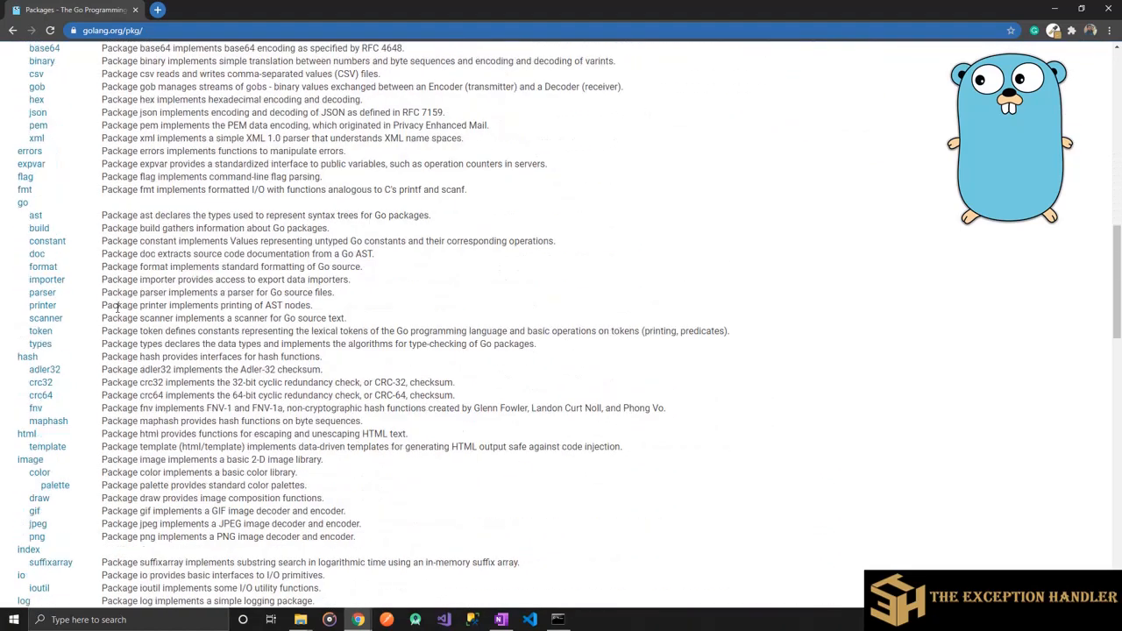
click(25, 192)
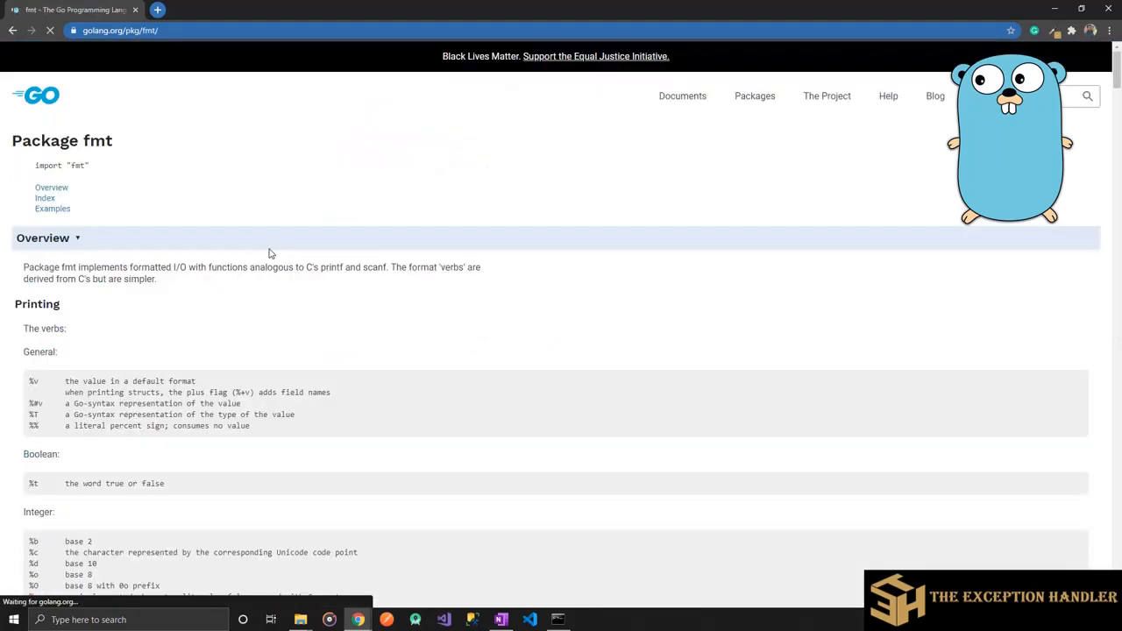
click(45, 198)
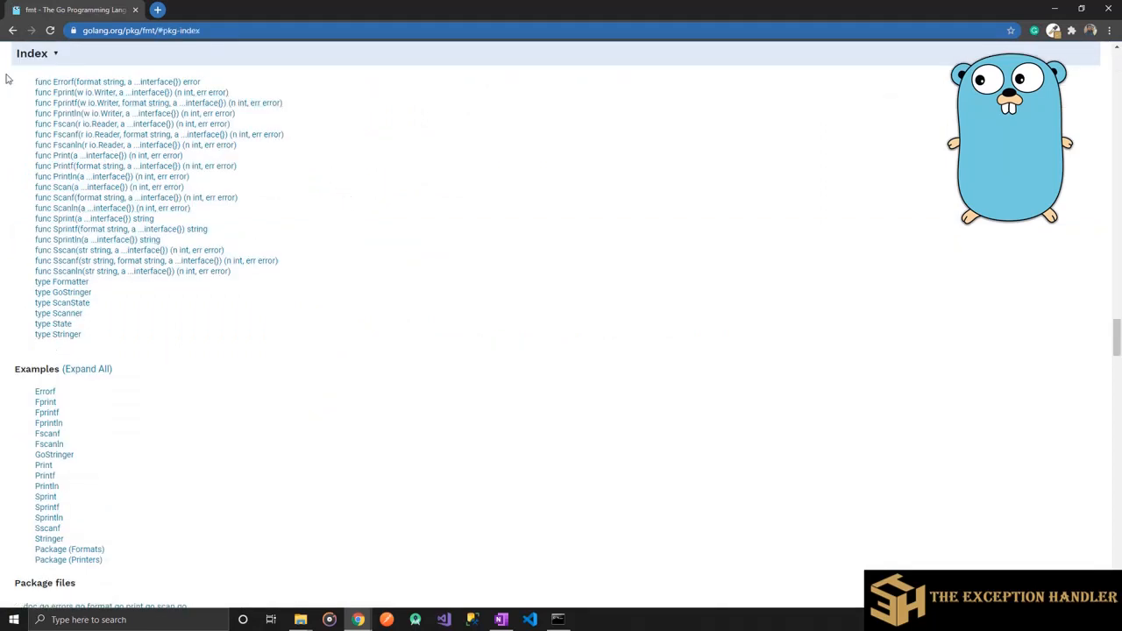
drag(20, 87, 125, 335)
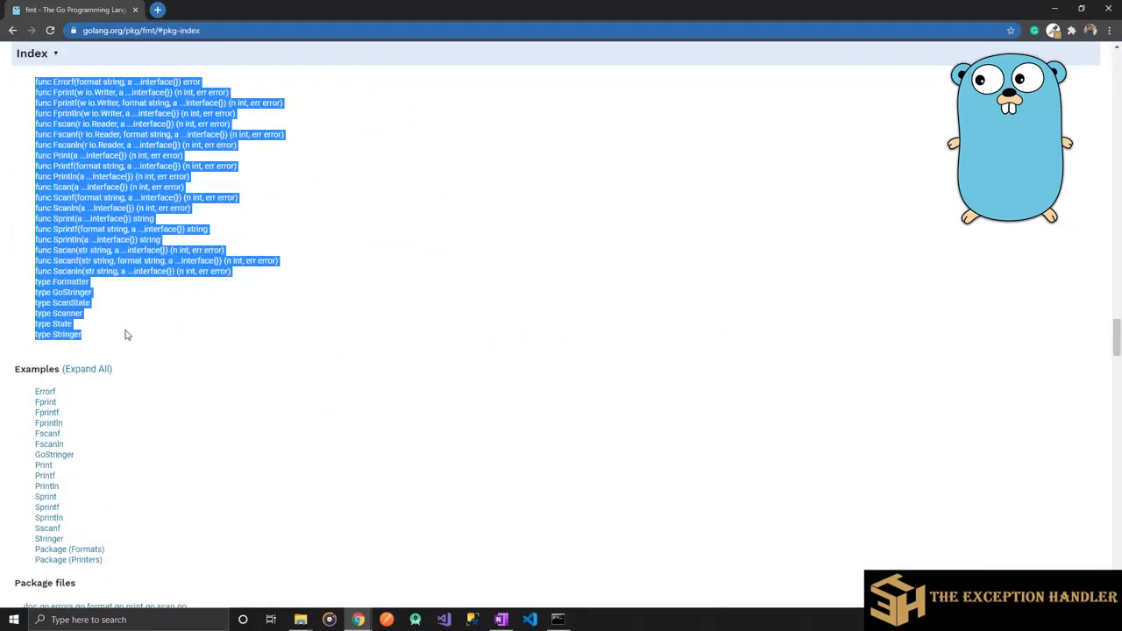
click(264, 289)
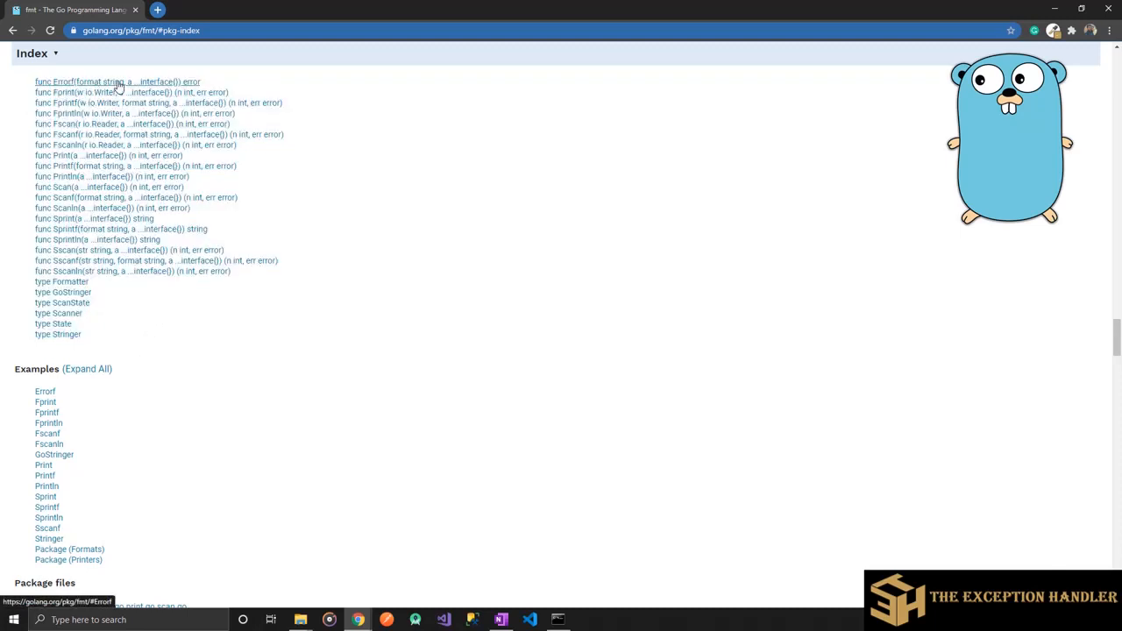
Open the Errorf example in the fmt package documentation and run it
scroll(103, 421, down, 2)
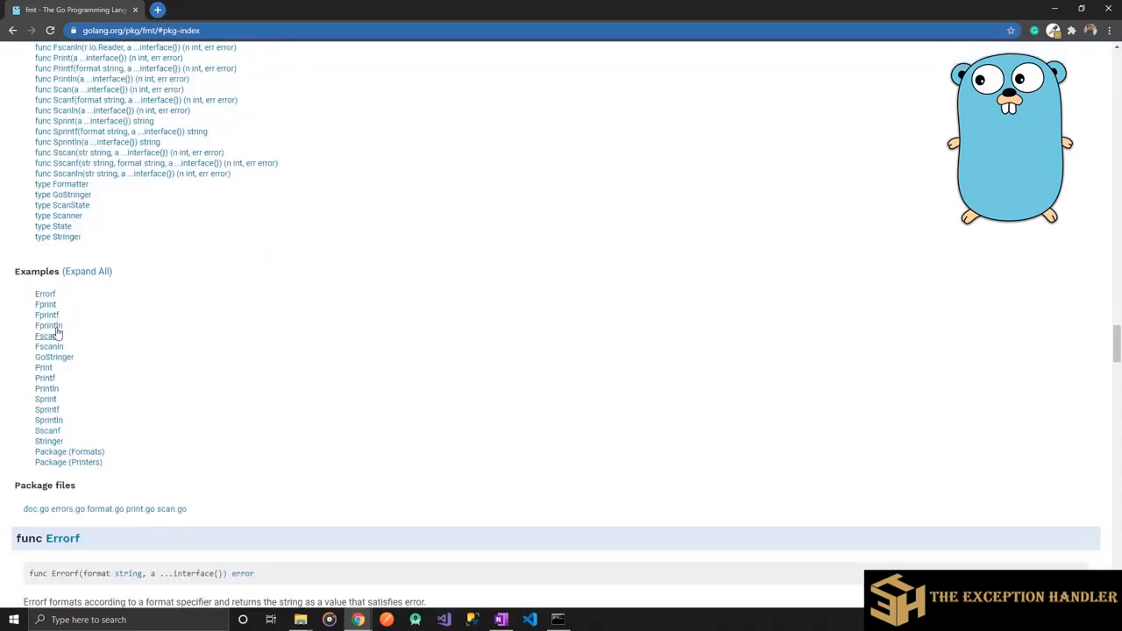
click(44, 296)
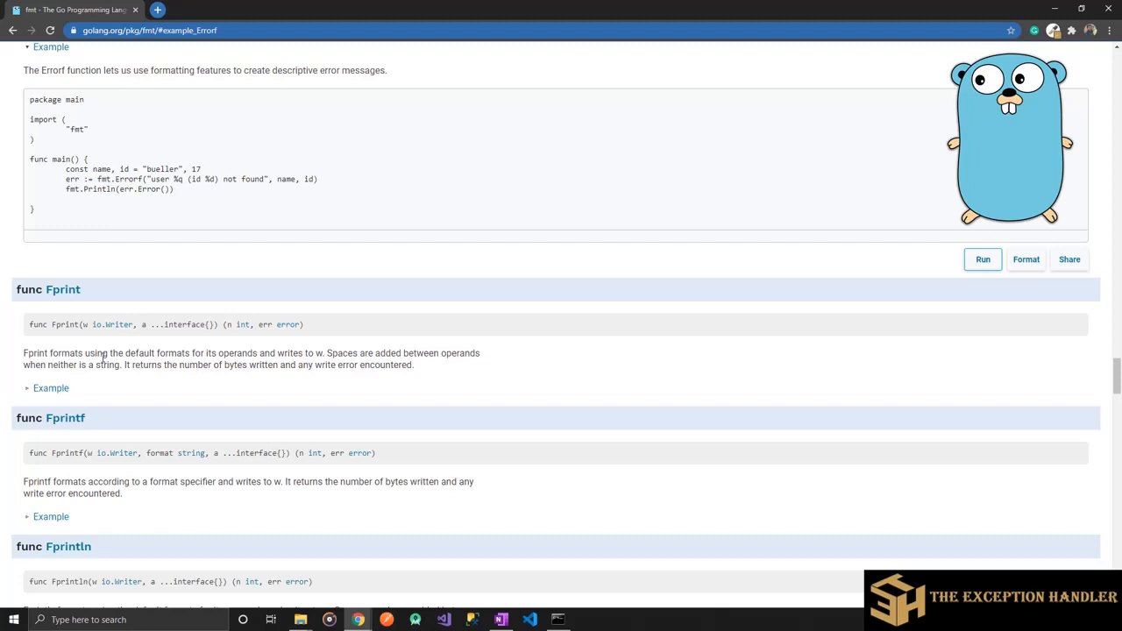
click(981, 263)
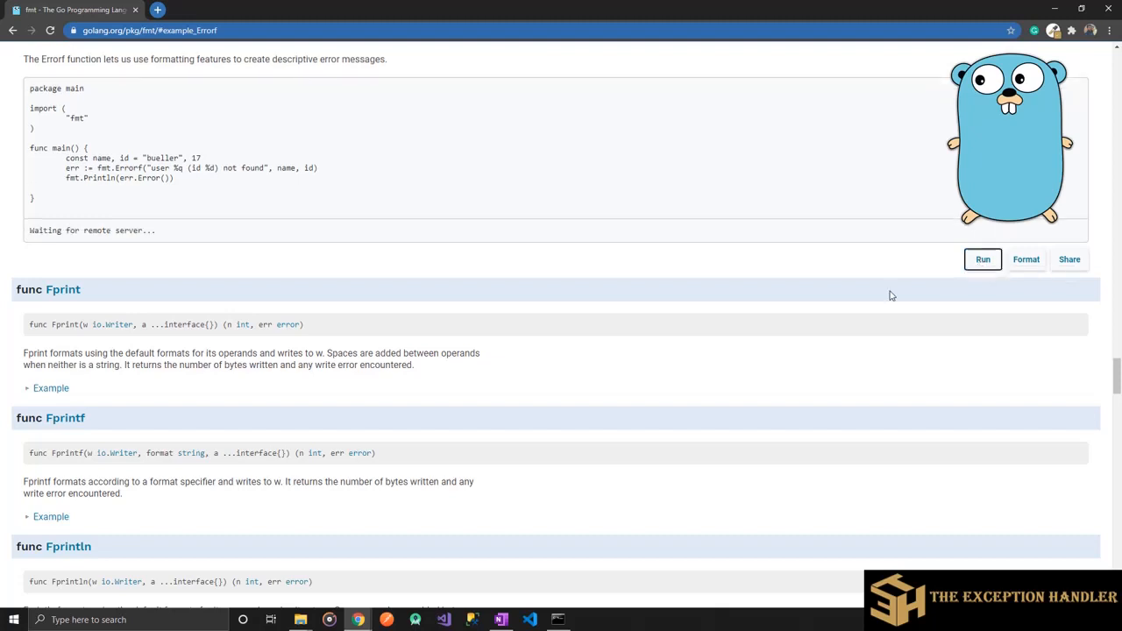